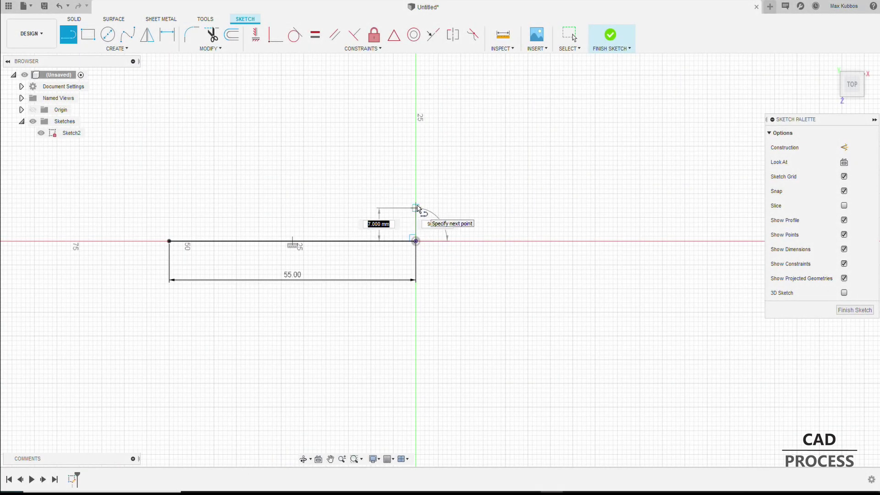
Commit the 5 mm upright and turn the 55 mm base line into construction geometry
type("5")
key("Return")
right_click(458, 211)
left_click(684, 204)
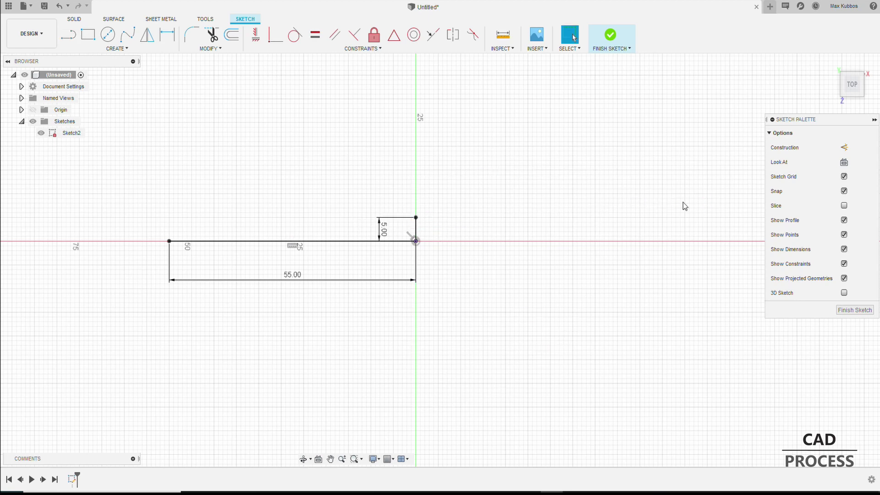
left_click(844, 147)
left_click(499, 361)
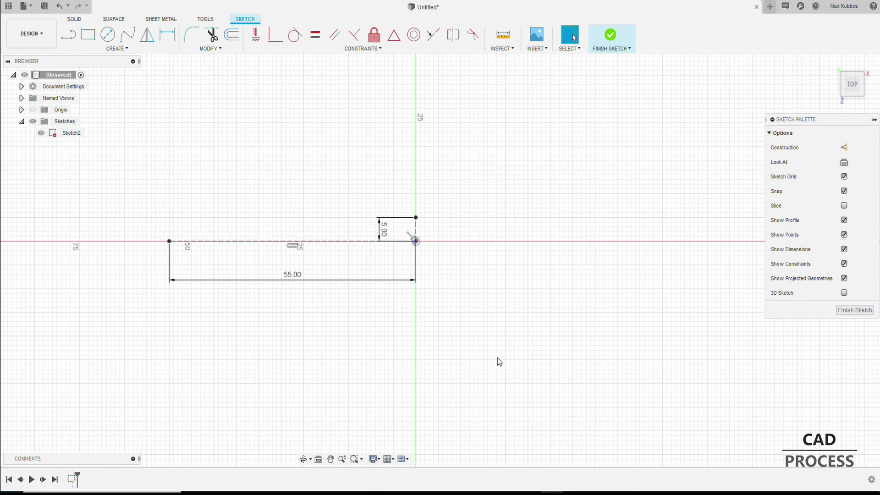
Draw a 6 mm vertical riser from the base line's left end
left_click(70, 35)
left_click(169, 241)
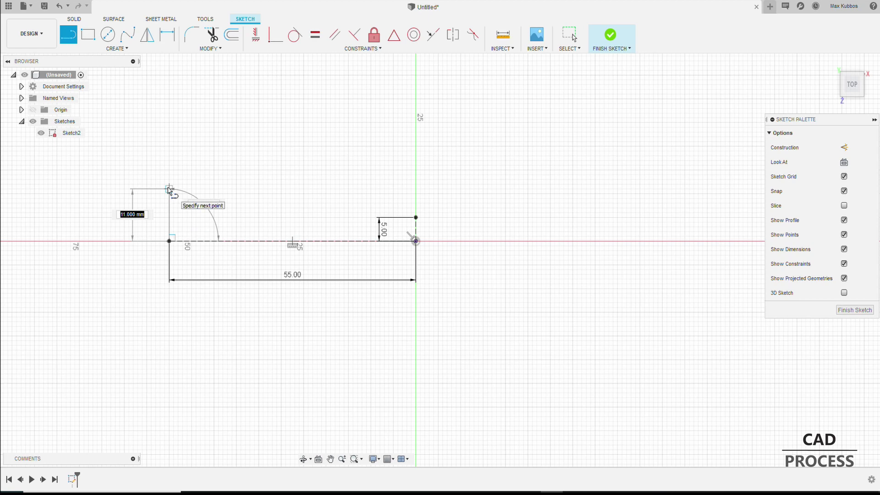
type("5")
key("Tab")
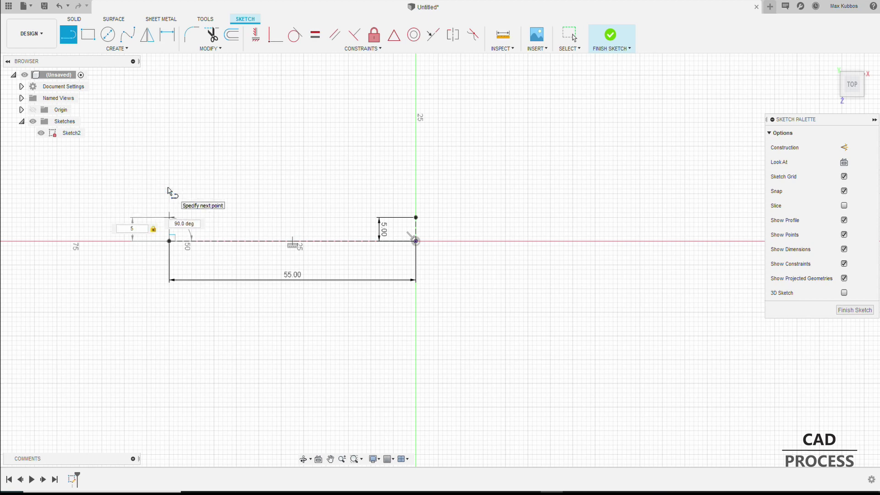
type("6")
key("Tab")
key("Return")
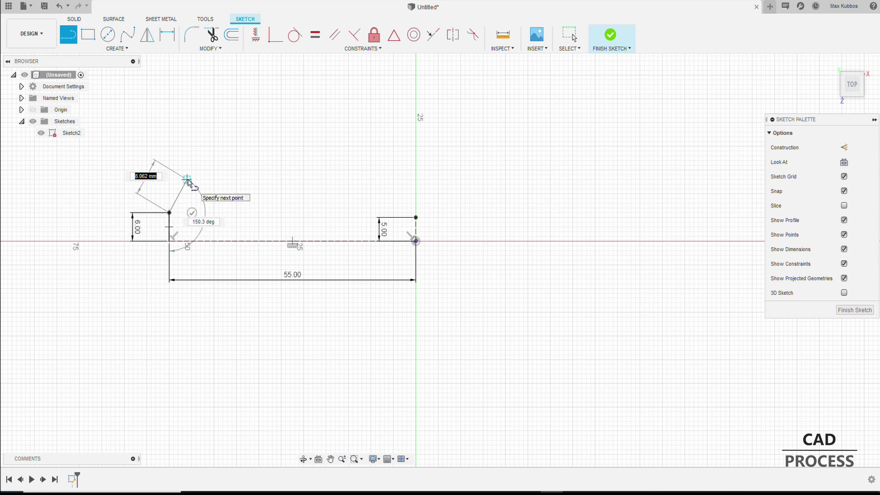
Add a 6 mm slanted line, a 4 mm top edge and a return edge parallel to the slant
type("6")
key("Tab")
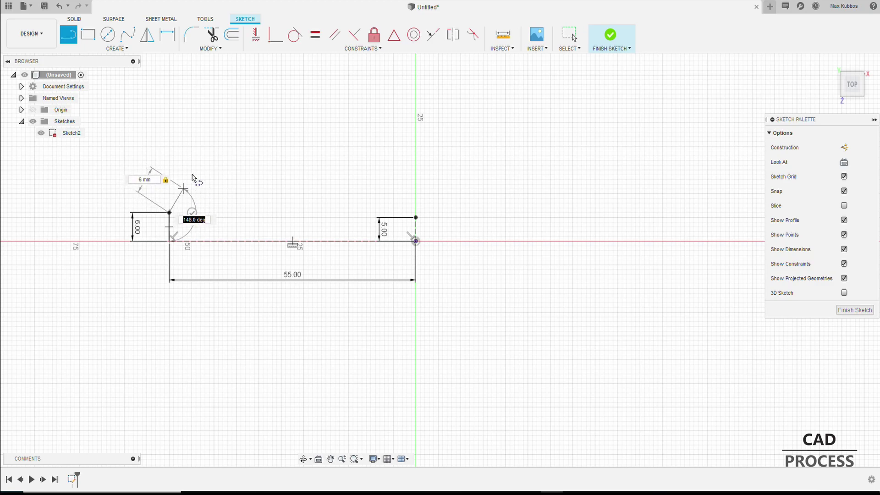
key("Return")
type("4")
key("Tab")
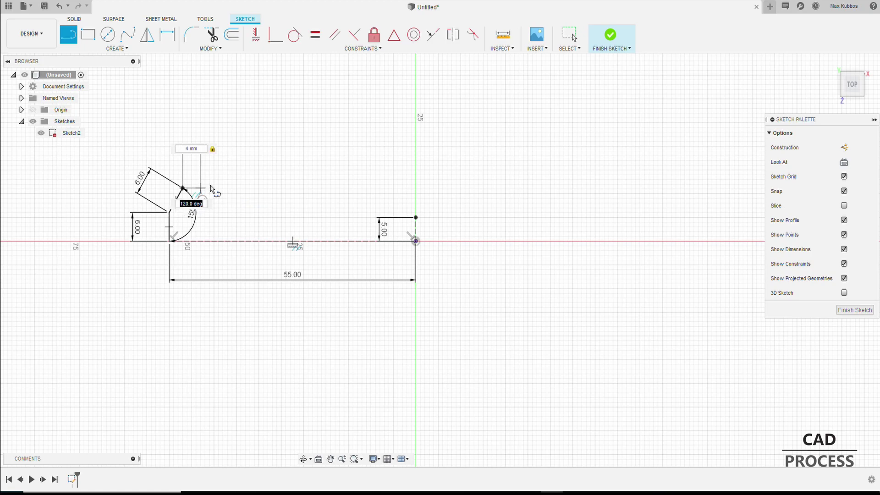
key("Return")
scroll(202, 213, "up", 5)
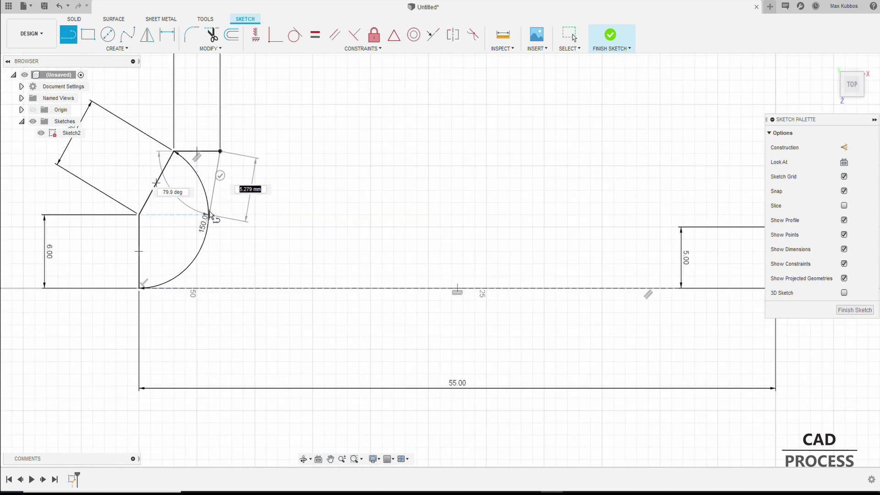
left_click(186, 215)
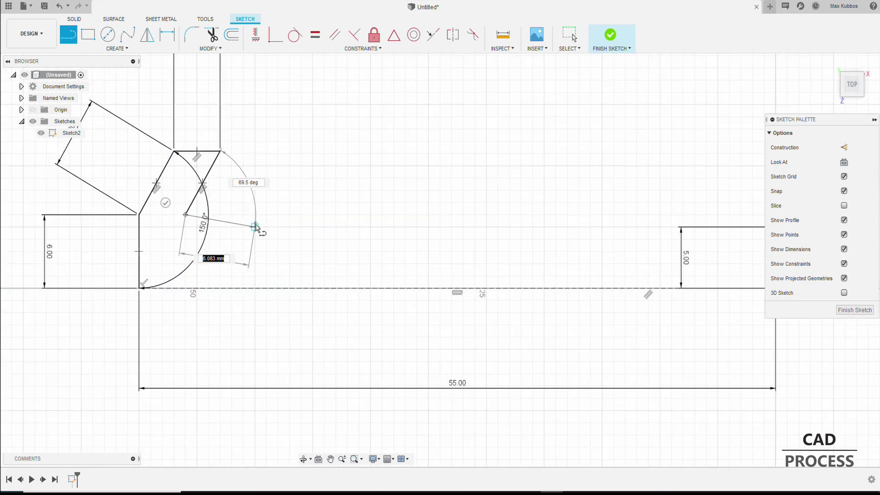
Copy the three-line tooth outline 8, 16 and 24 mm to the right with Move/Copy
key("Escape")
key("m")
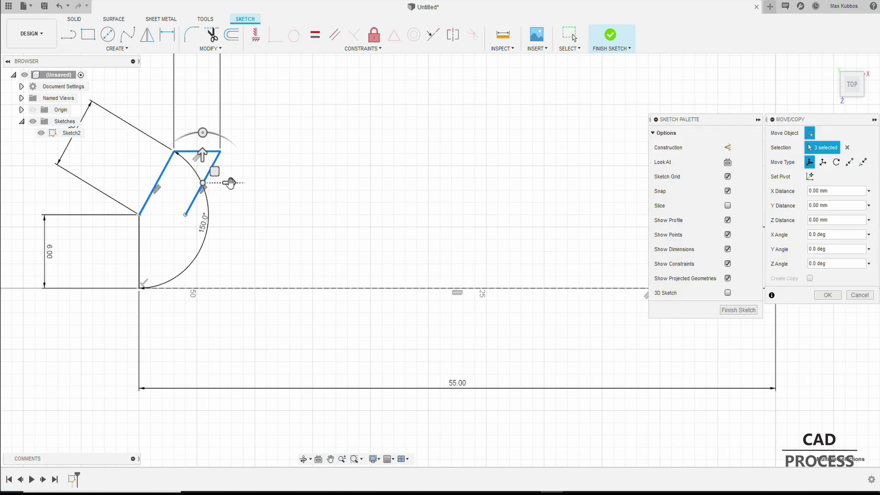
left_click_drag(229, 182, 321, 183)
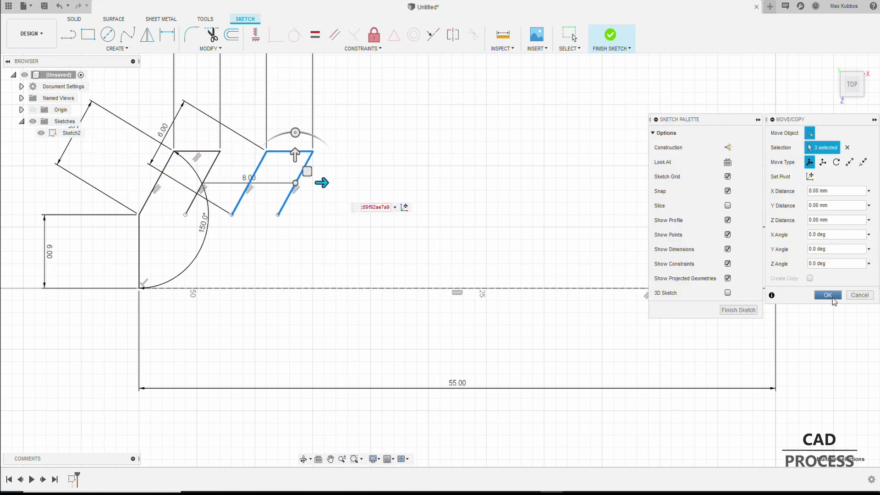
left_click(828, 295)
key("m")
left_click_drag(229, 182, 418, 191)
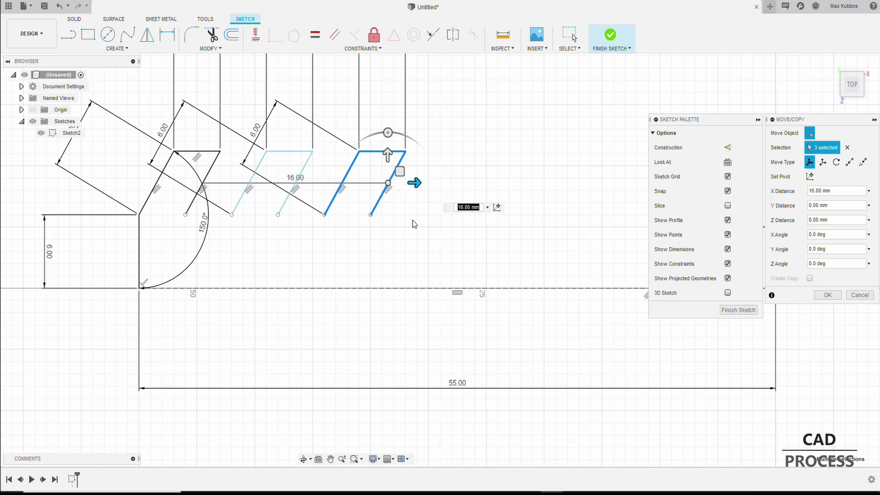
left_click(828, 296)
key("m")
left_click_drag(230, 183, 509, 193)
key("Return")
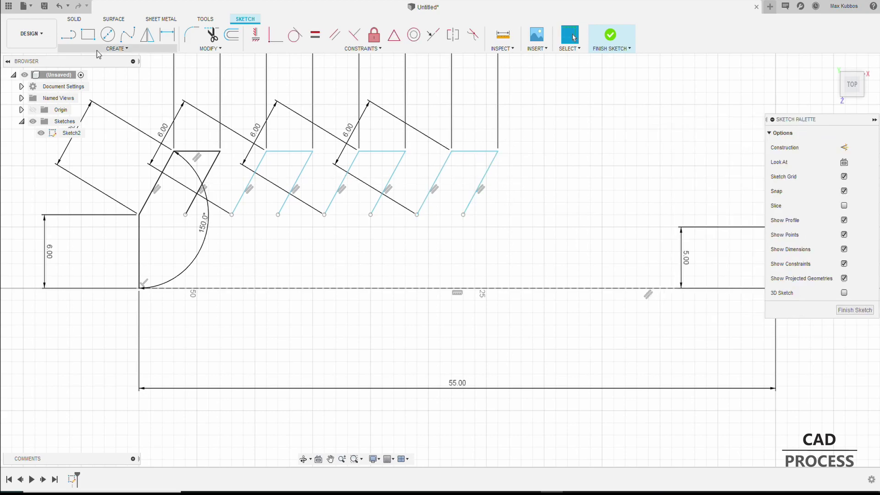
Draw bottom edges closing two of the copied teeth
left_click(70, 36)
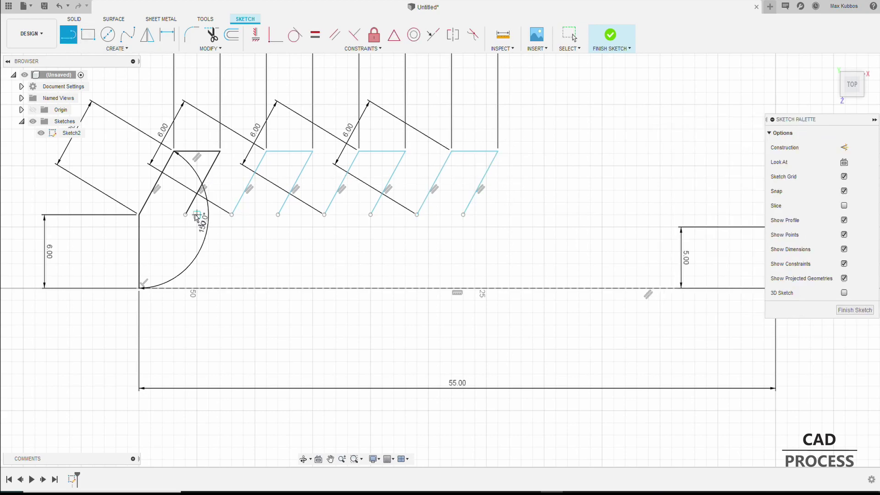
left_click(278, 215)
double_click(324, 214)
left_click(370, 215)
left_click(417, 215)
Draw a spline from the 5 mm upright's top to the last tooth's corner
left_click(127, 35)
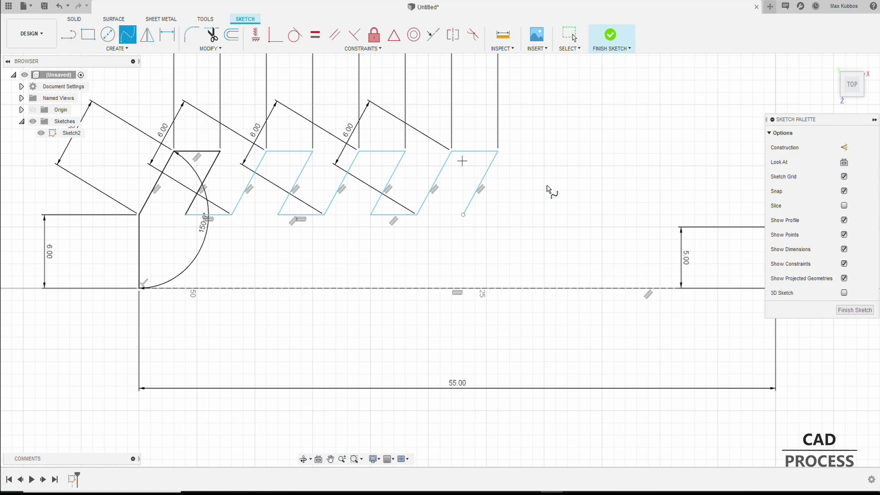
scroll(707, 225, "down", 3)
left_click(749, 228)
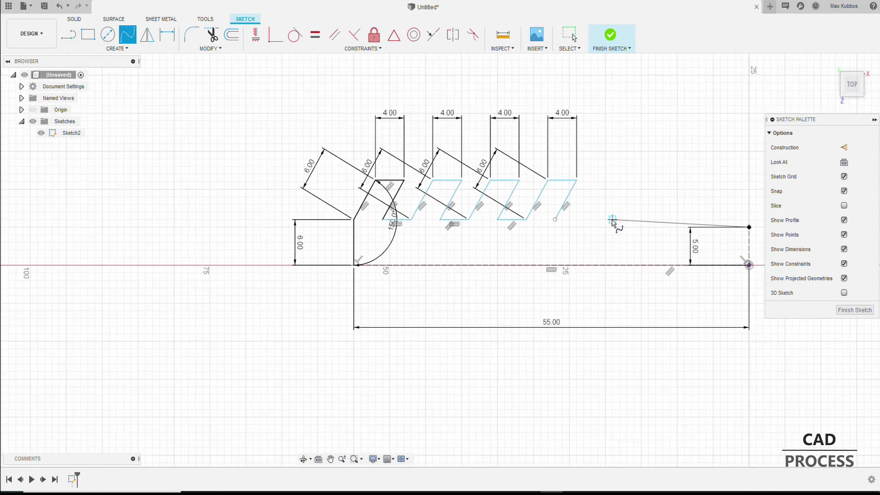
scroll(609, 229, "up", 2)
left_click(605, 223)
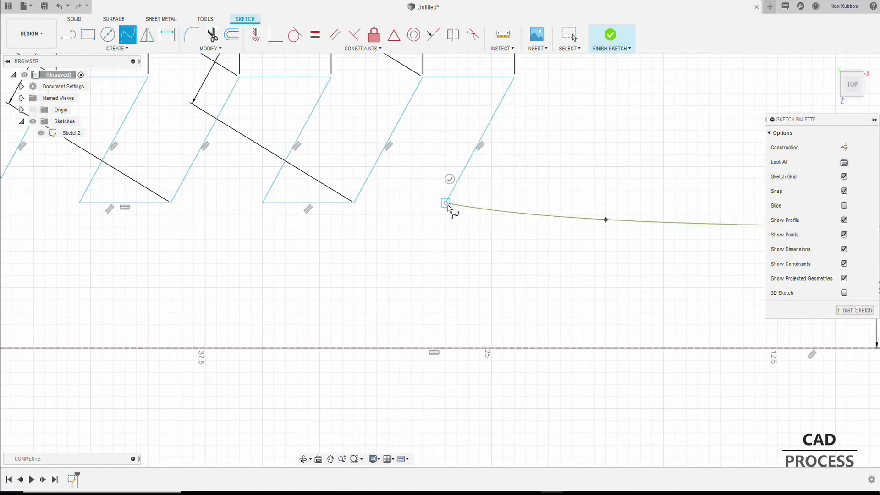
left_click(447, 204)
scroll(630, 251, "down", 4)
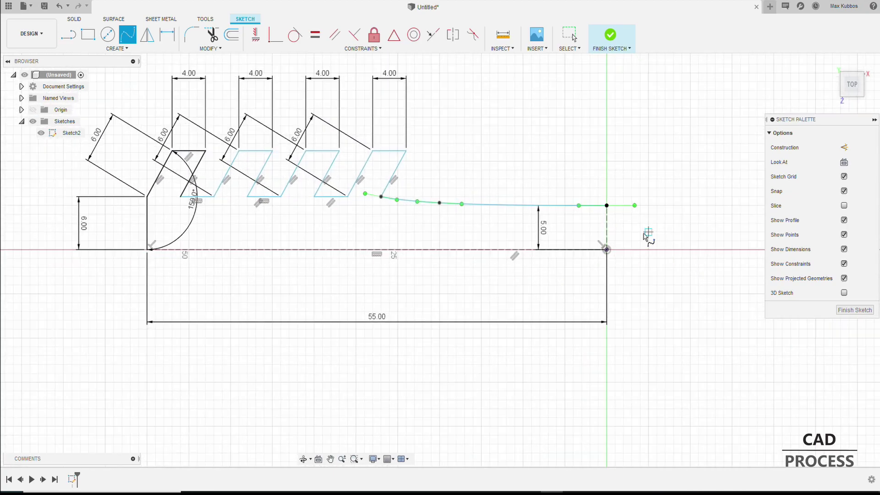
scroll(349, 289, "up", 1)
Place a 7 mm diameter circle on the axis beside the hook
left_click(88, 35)
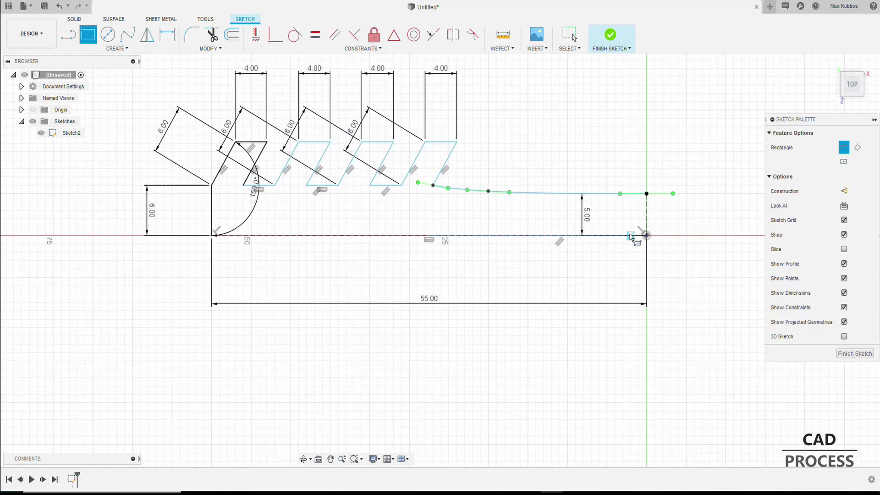
left_click(108, 34)
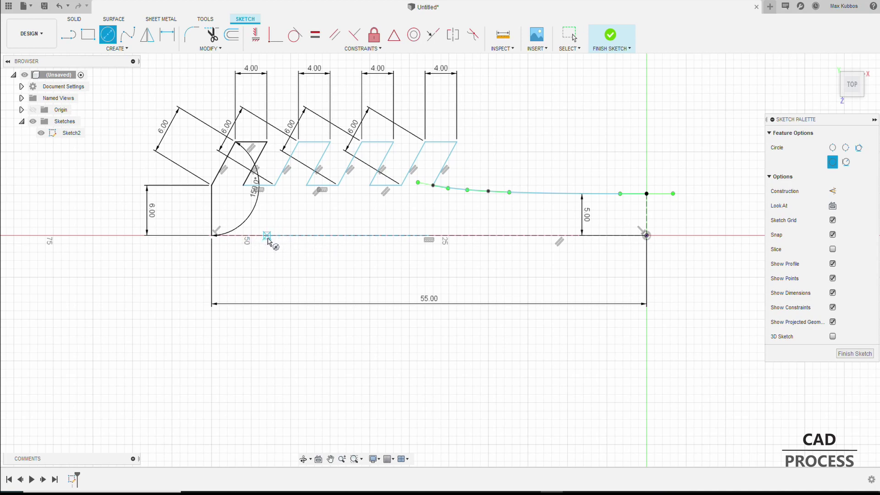
left_click(268, 235)
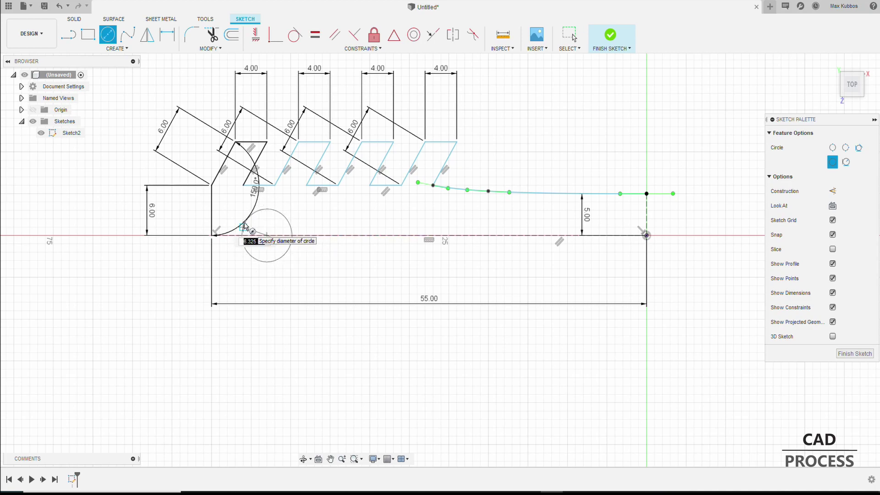
type("7")
key("Return")
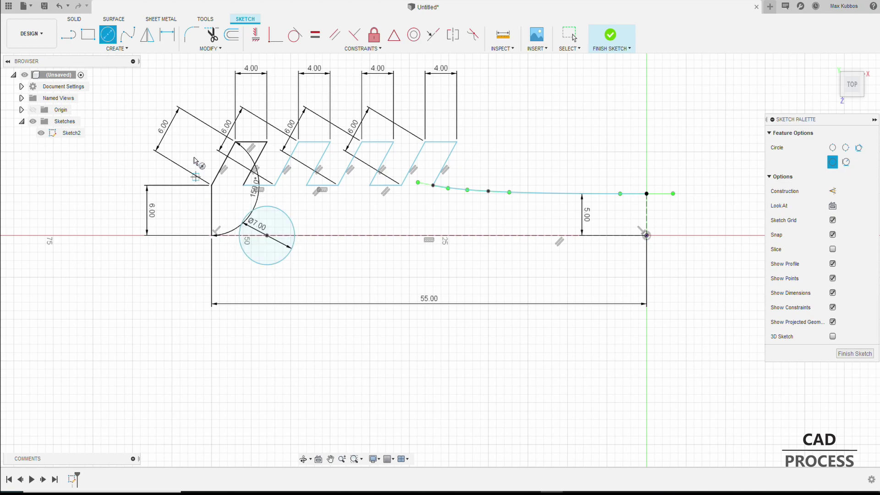
Draw a second spline from above the circle to the origin
left_click(128, 34)
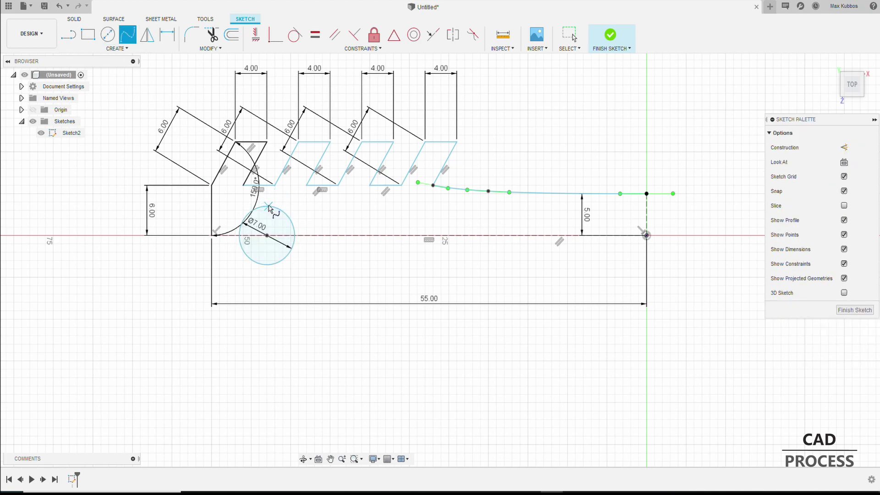
left_click(275, 207)
left_click(330, 210)
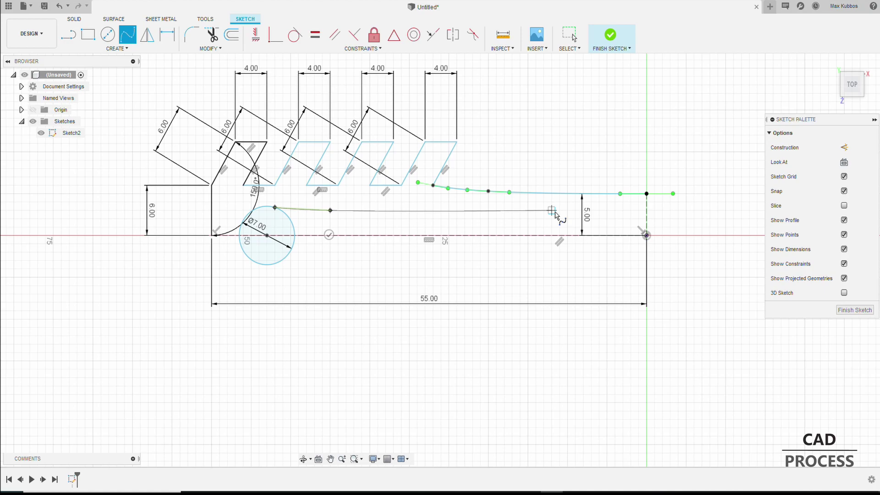
left_click(646, 214)
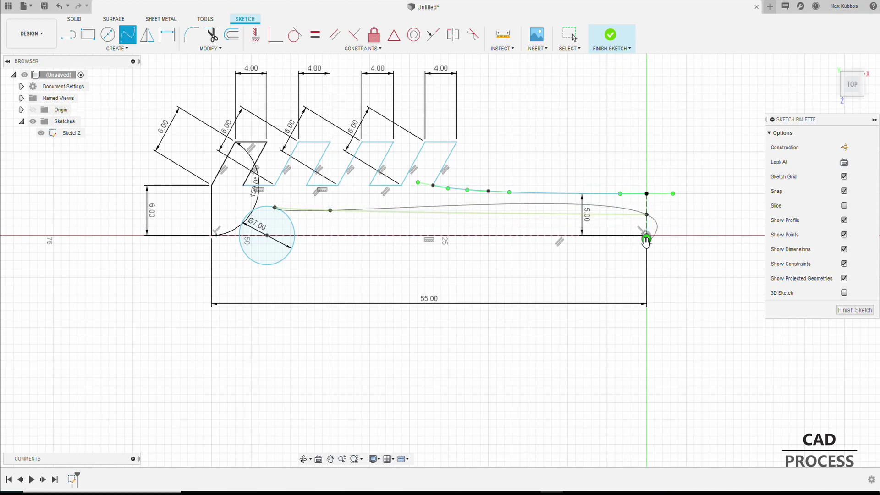
left_click(644, 237)
scroll(291, 230, "up", 1)
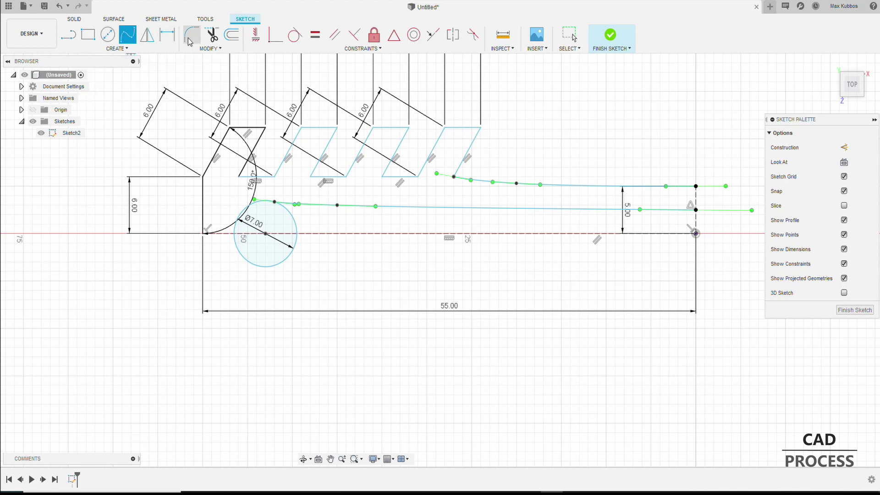
Trim the lower half and the extra section of the 7 mm circle, leaving an arc
left_click(211, 35)
left_click(281, 264)
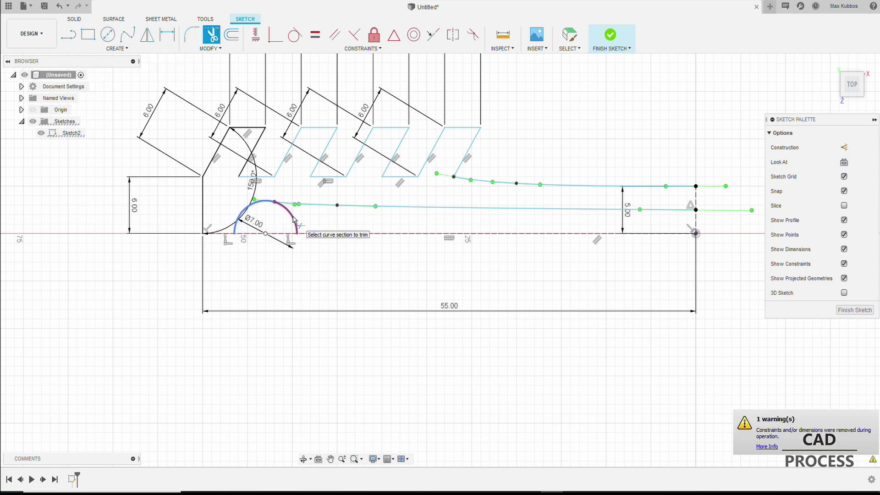
left_click(294, 220)
scroll(187, 302, "down", 2)
Mirror the half-profile about the vertical line onto the right side
left_click(147, 34)
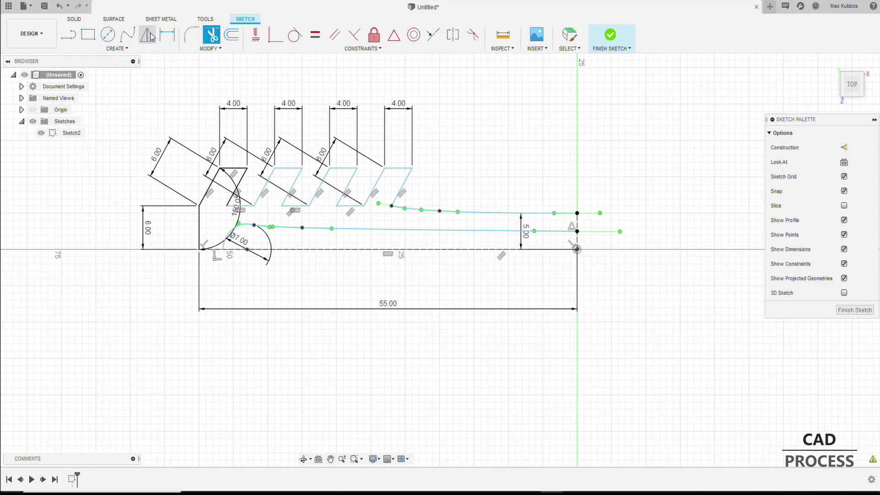
left_click_drag(614, 79, 254, 344)
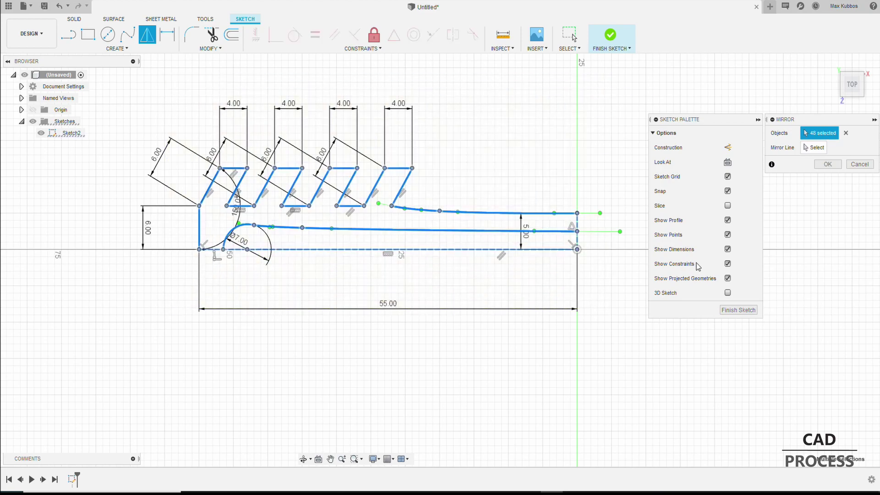
left_click(459, 249)
left_click(814, 148)
left_click(413, 249)
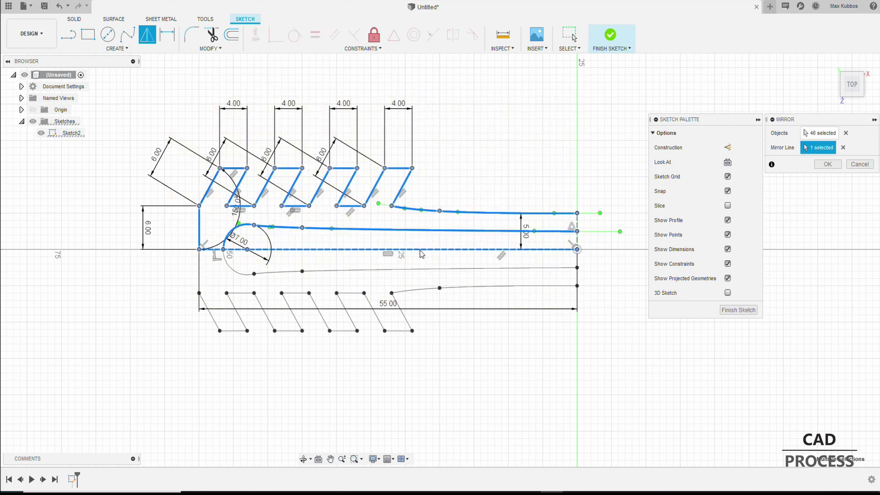
left_click(578, 245)
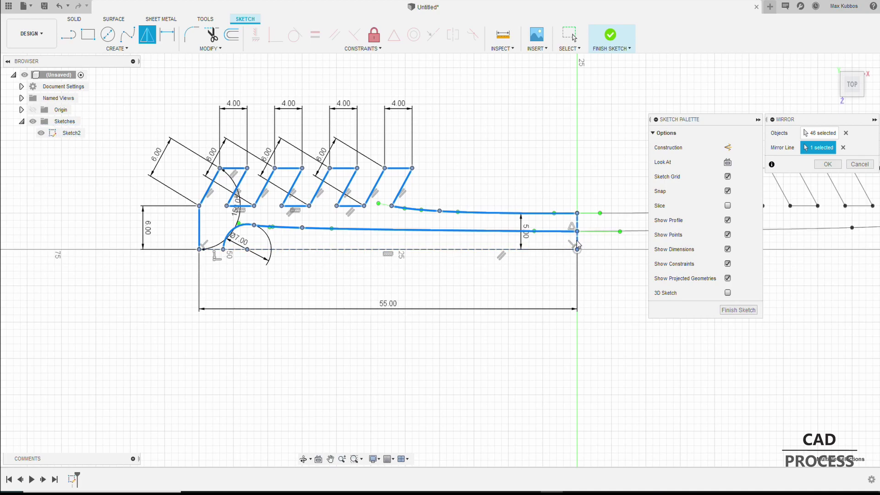
scroll(574, 283, "down", 3)
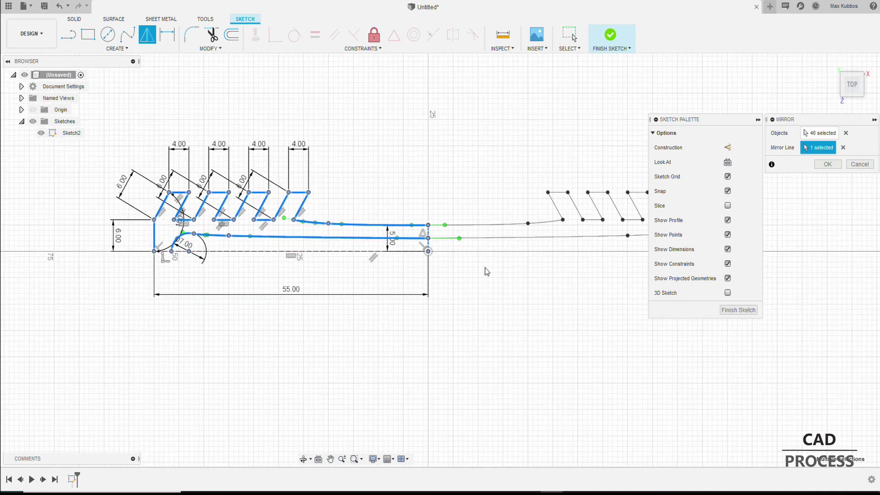
left_click(828, 164)
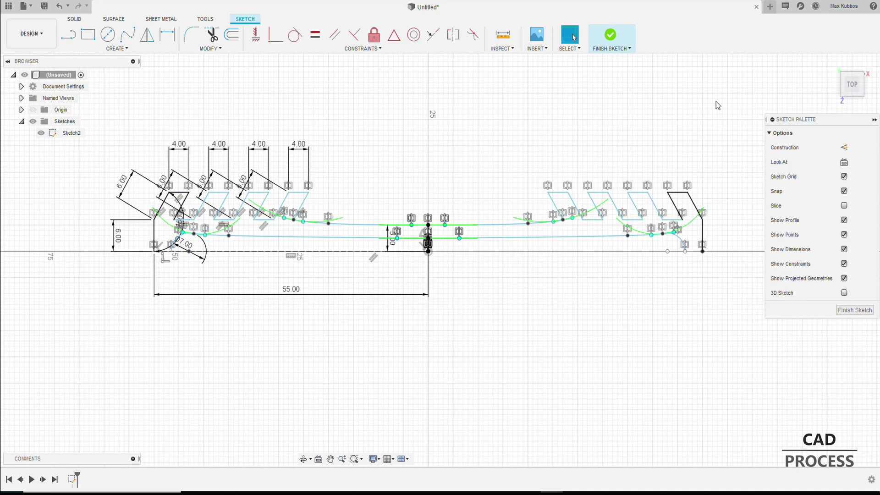
Mirror the entire sketch about the dashed horizontal axis
left_click_drag(719, 98, 131, 266)
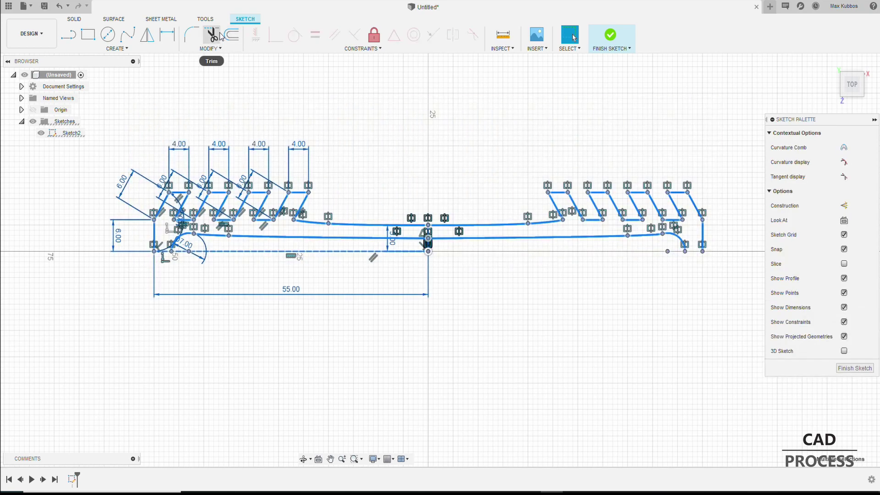
left_click(147, 35)
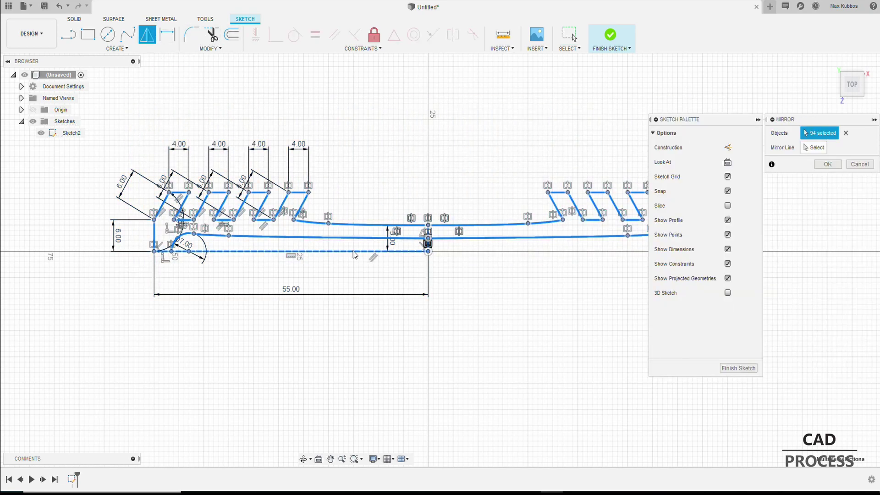
scroll(311, 255, "up", 3)
scroll(375, 260, "down", 1)
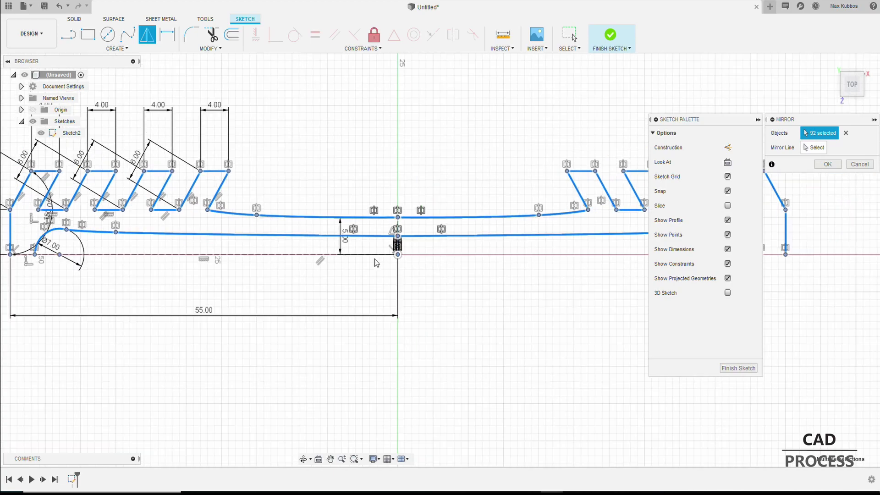
left_click(813, 148)
left_click(281, 255)
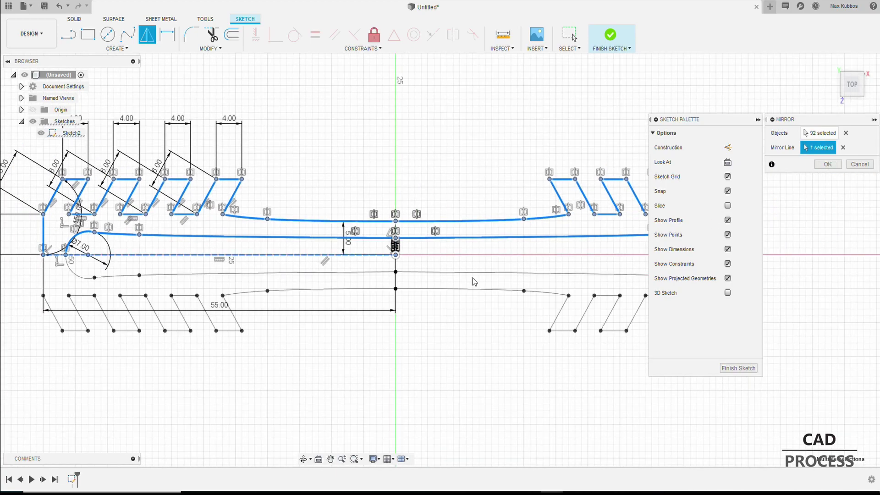
left_click(827, 164)
scroll(296, 373, "up", 2)
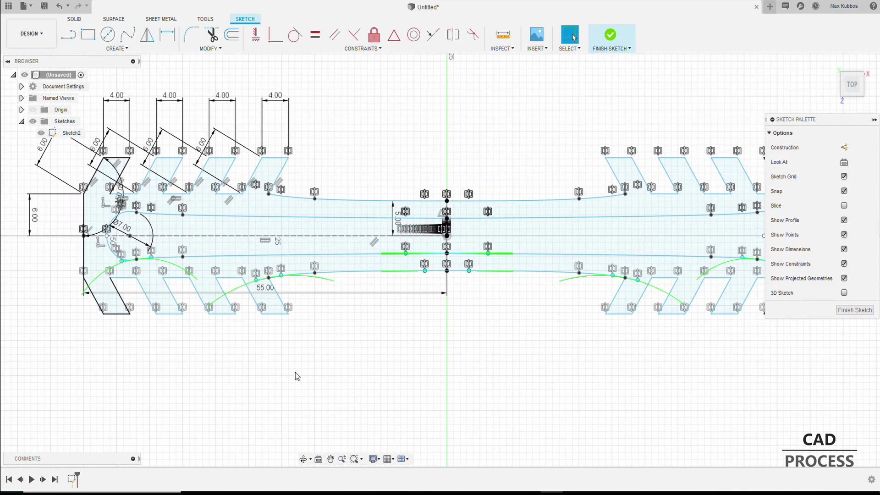
scroll(595, 284, "down", 3)
Extrude the outer profile 2 mm into a solid body
left_click(82, 22)
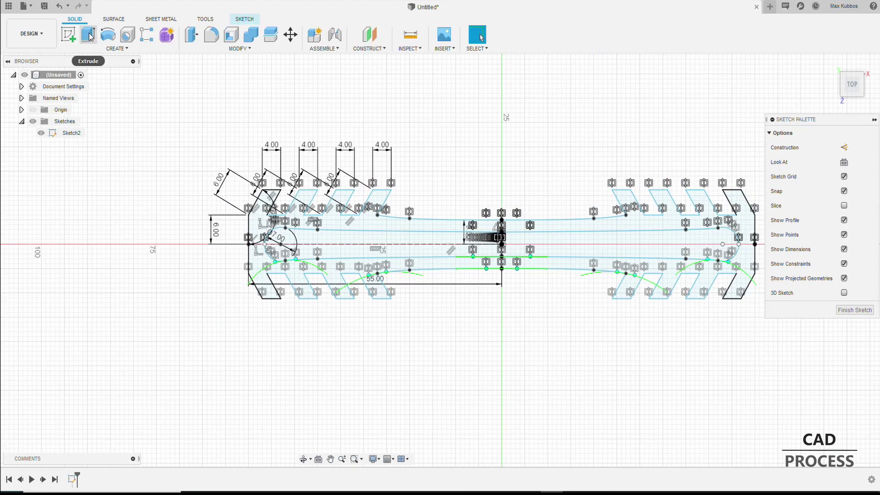
left_click(88, 35)
left_click(357, 273)
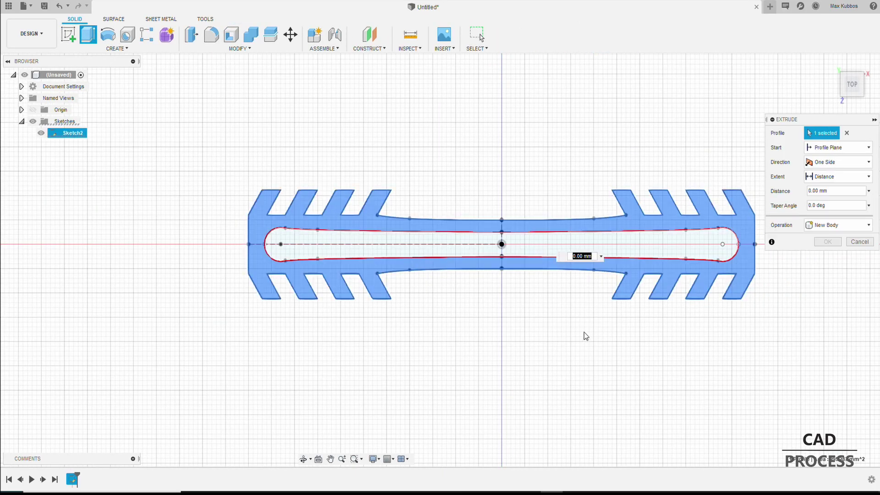
type("2")
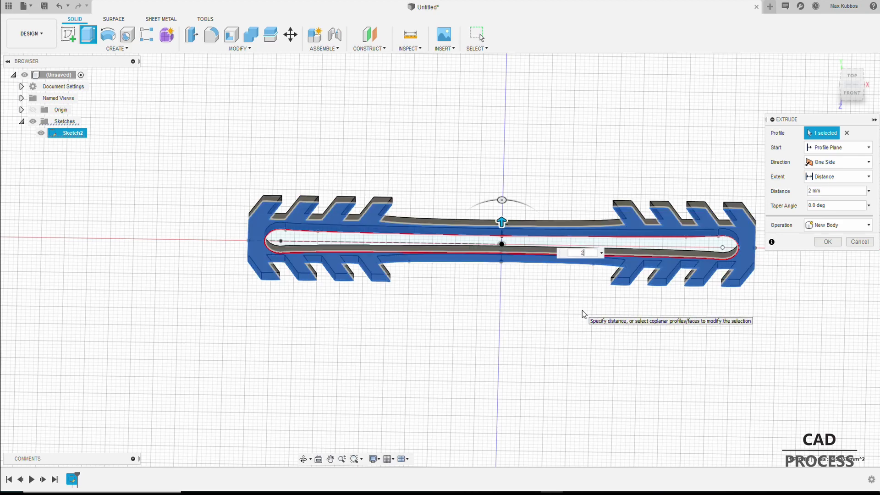
key("Return")
Fillet every edge of the window-selected body, then orbit to check the rounded edges
left_click(211, 35)
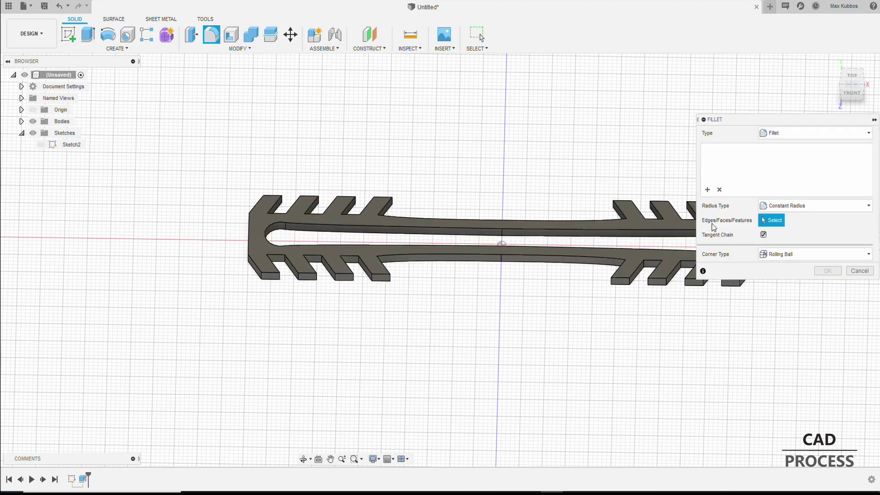
middle_click_drag(573, 293, 617, 146, "shift")
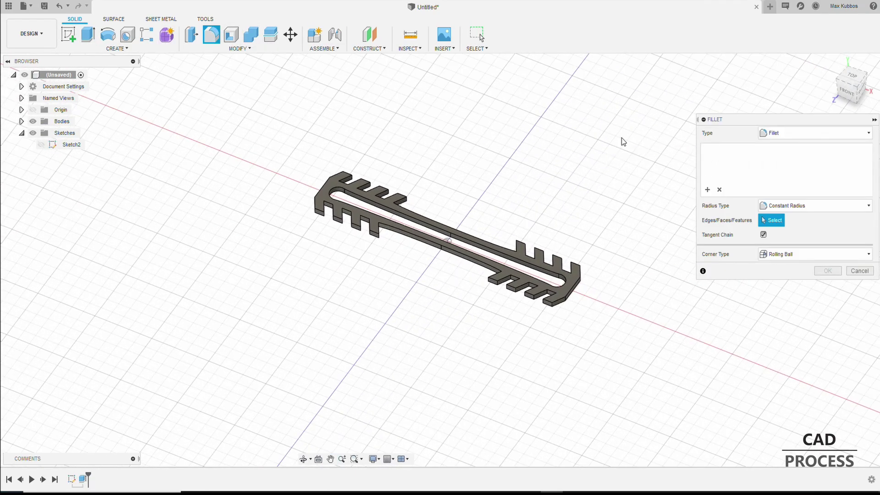
left_click_drag(622, 125, 285, 357)
type("1")
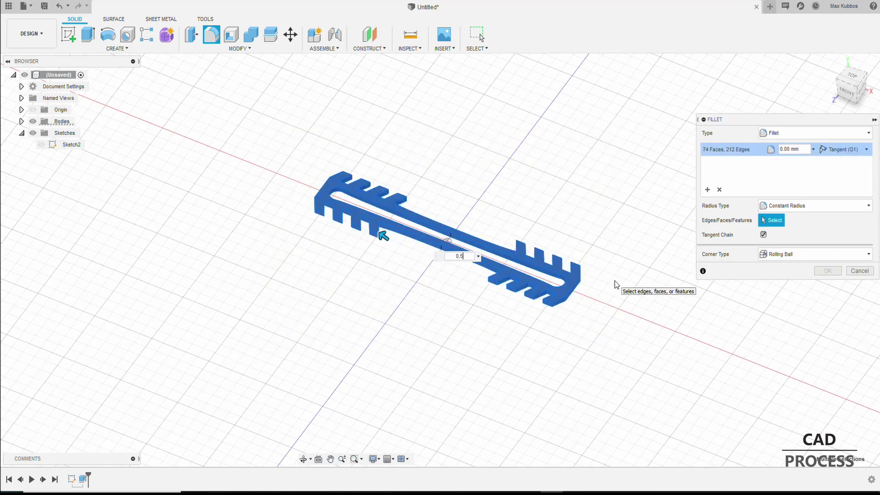
key("Return")
scroll(472, 233, "up", 3)
middle_click_drag(473, 232, 644, 258, "shift")
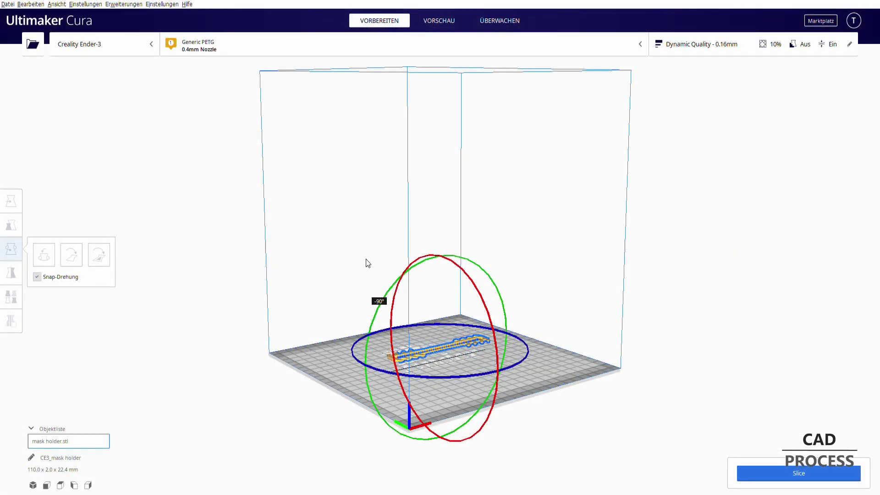
Rotate the ear saver to lie flat on the build plate
left_click_drag(366, 263, 376, 285)
scroll(443, 370, "up", 5)
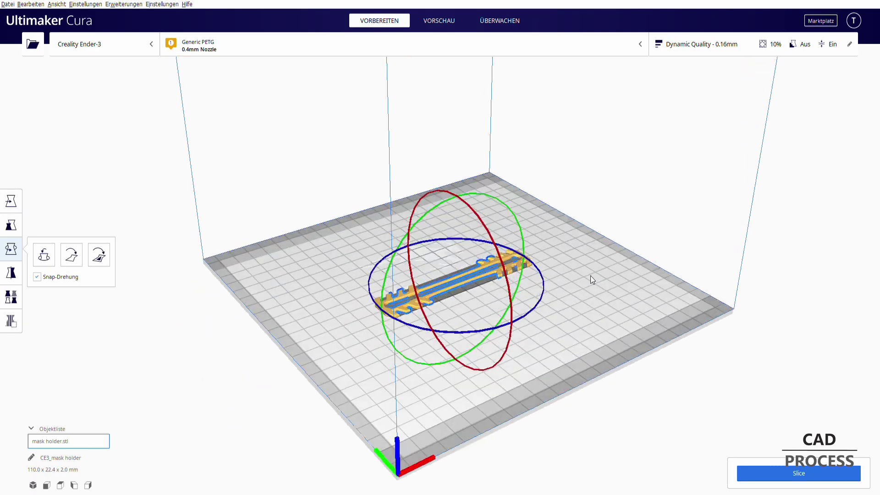
right_click_drag(593, 279, 666, 173)
In print settings, turn off gradual infill (Stufenweise Füllung) and enable support (Stützstruktur)
left_click(754, 44)
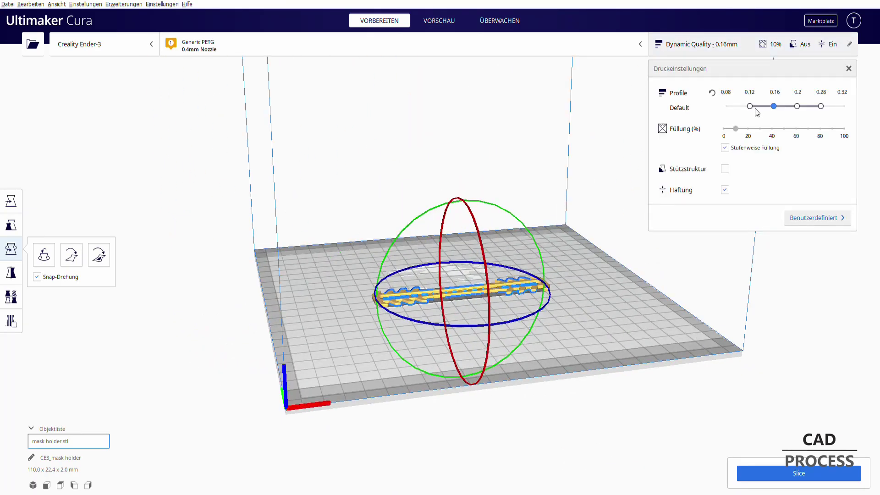
left_click(724, 147)
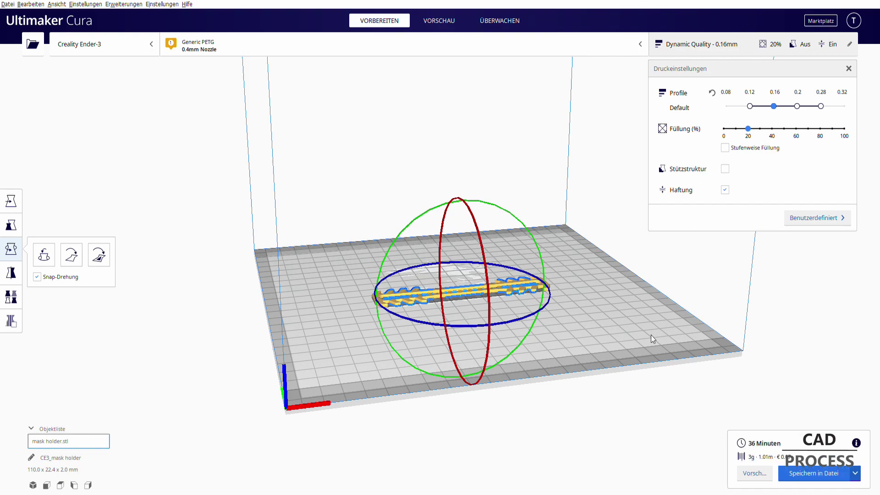
right_click_drag(653, 339, 440, 312)
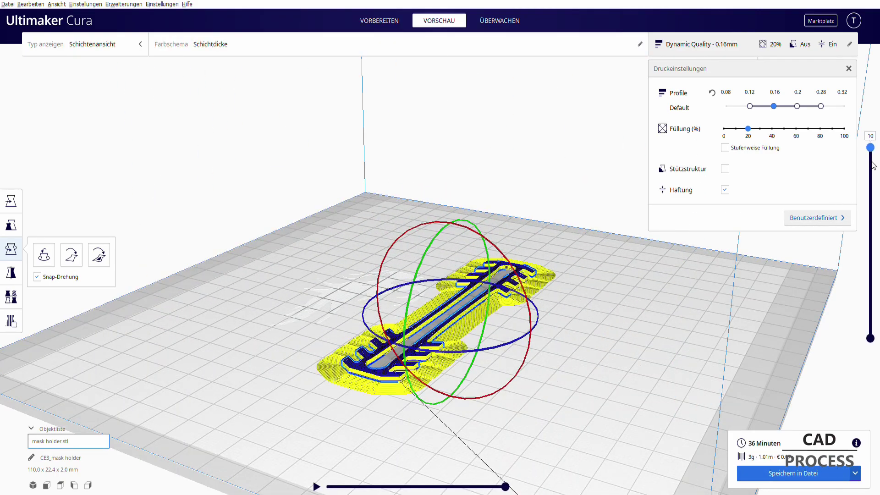
left_click(724, 168)
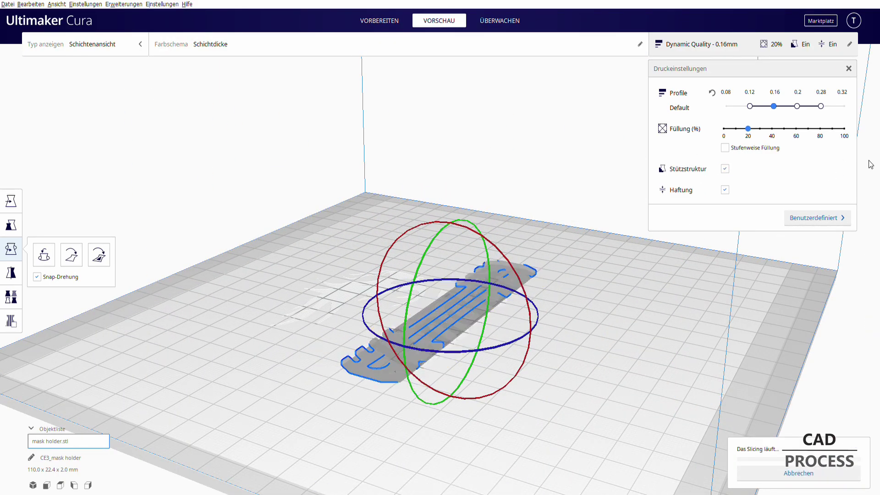